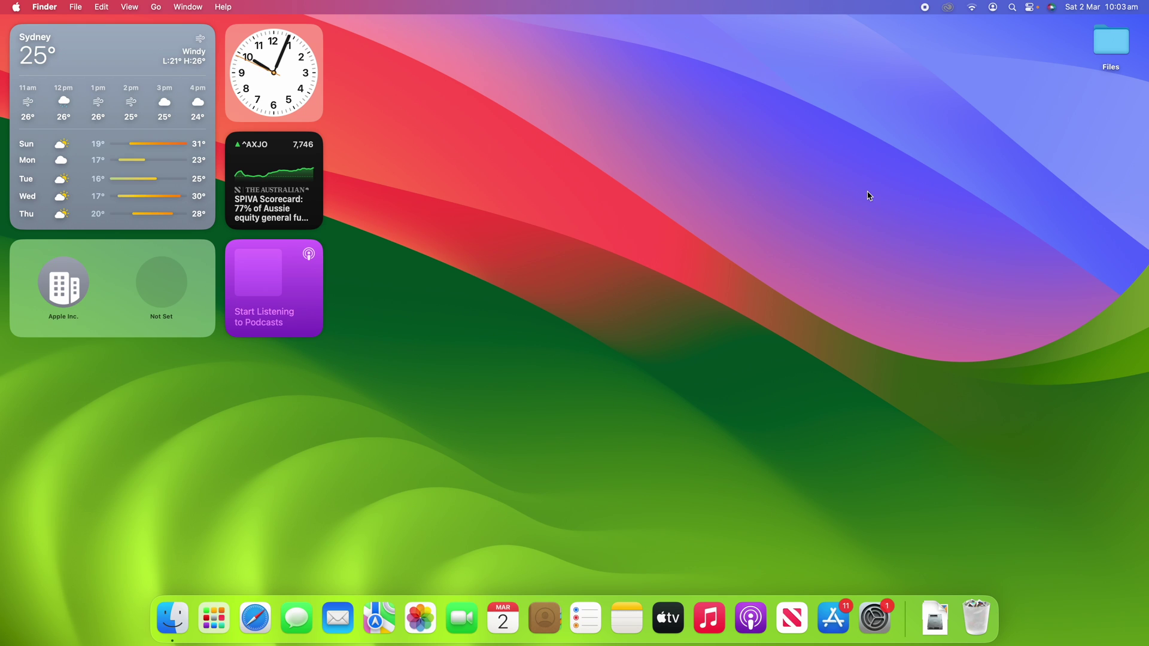
# Launch System Settings from the Dock and open its Accessibility pane
pyautogui.click(874, 620)
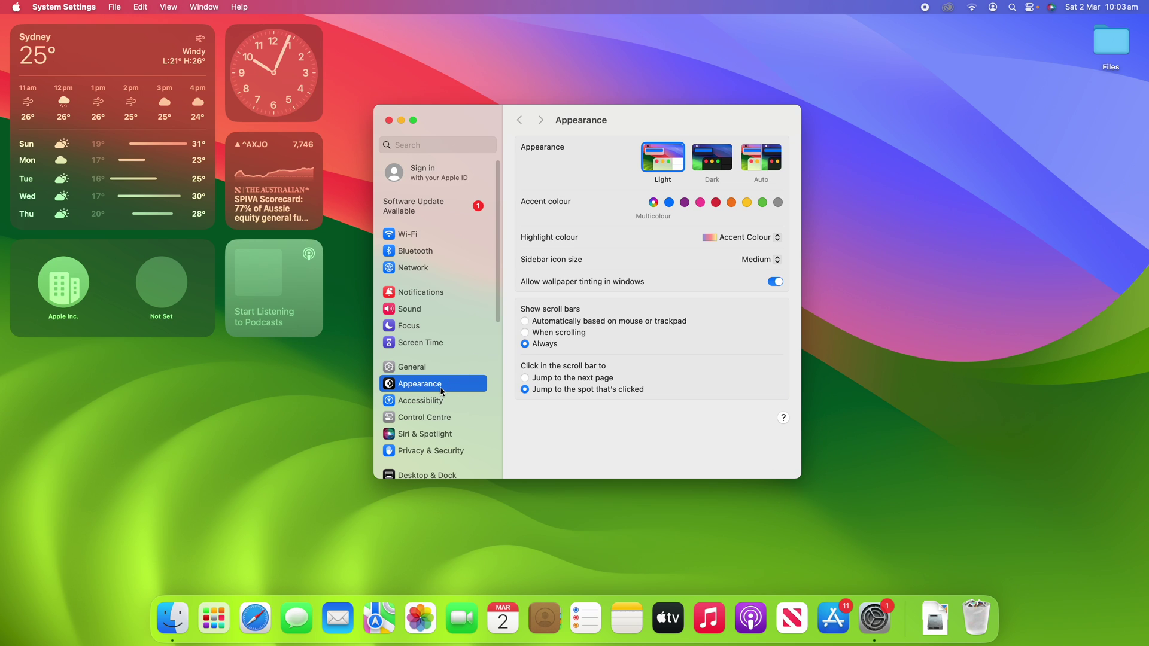
pyautogui.moveTo(499, 308); pyautogui.dragTo(459, 339)
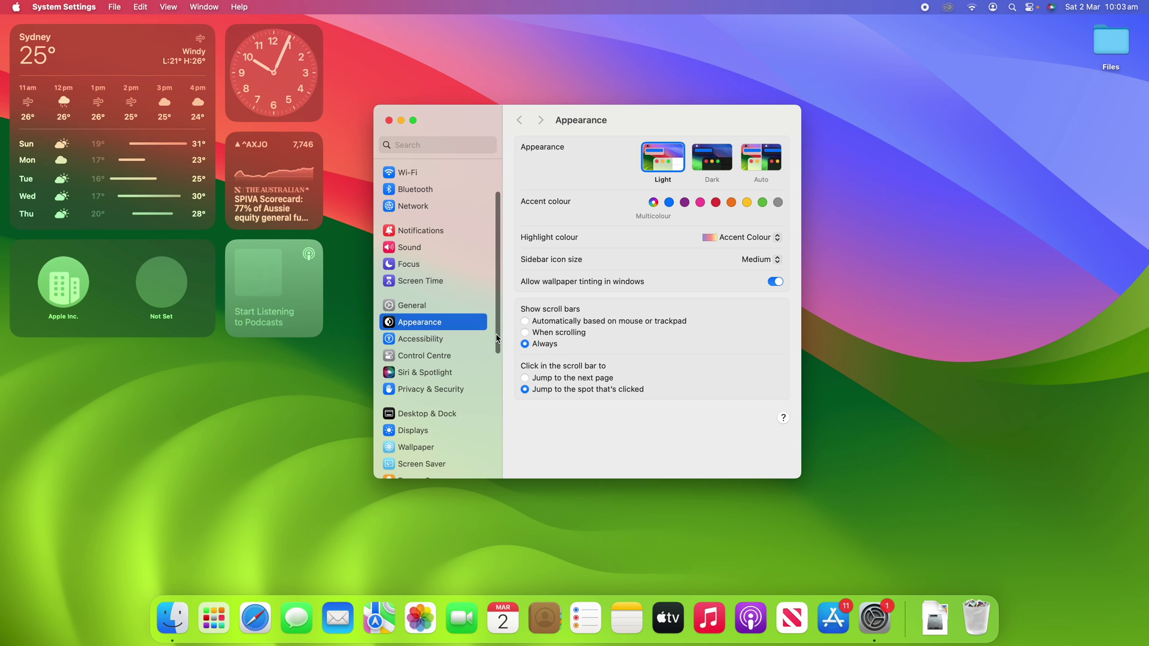
pyautogui.click(447, 339)
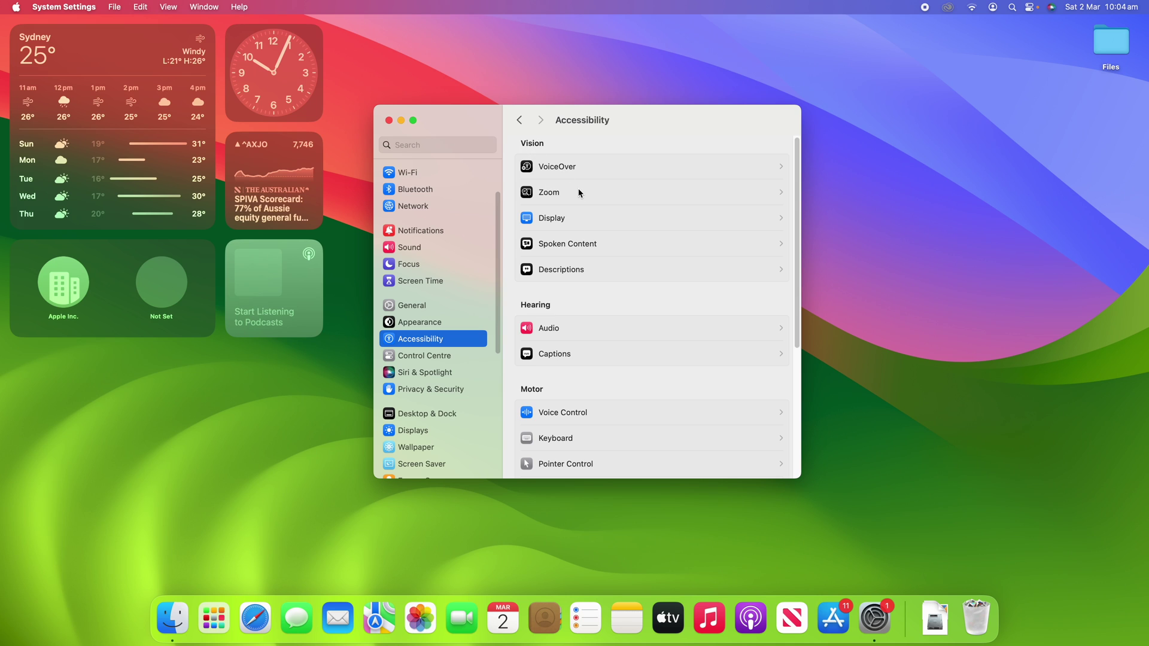
# Open Zoom under Vision and switch off 'Use keyboard shortcuts to zoom'
pyautogui.click(624, 189)
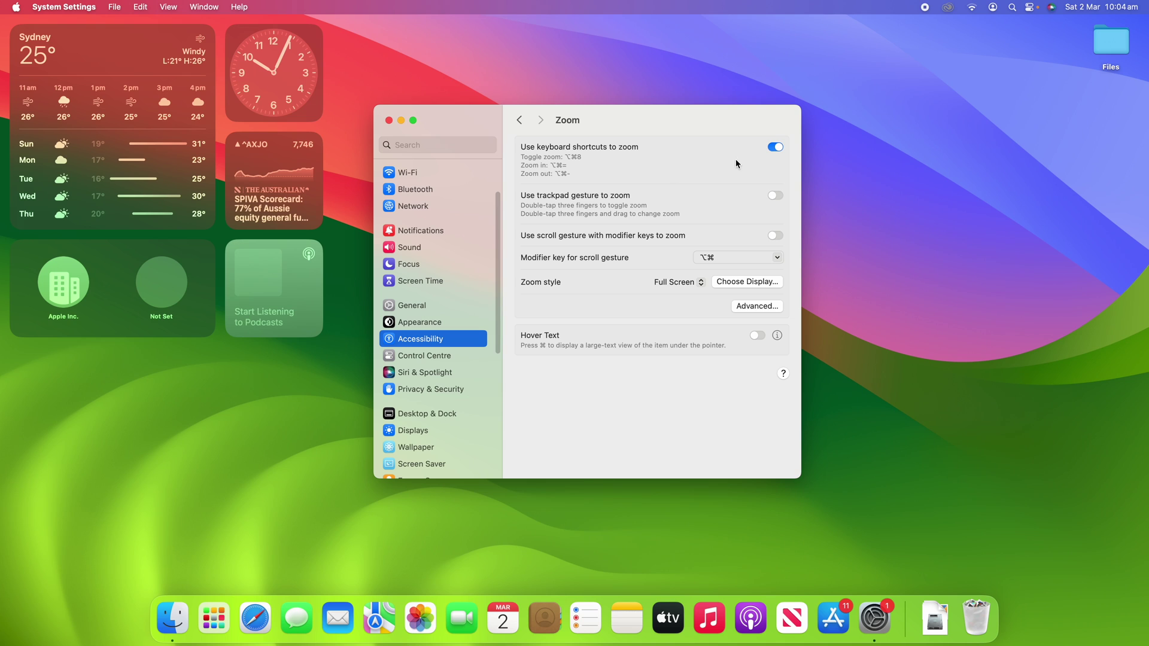
pyautogui.click(775, 148)
# Turn keyboard-shortcut zooming back on and zoom in with ⌥⌘=, turning it off with ⌥⌘8
pyautogui.click(774, 147)
pyautogui.press('alt+super+equal')
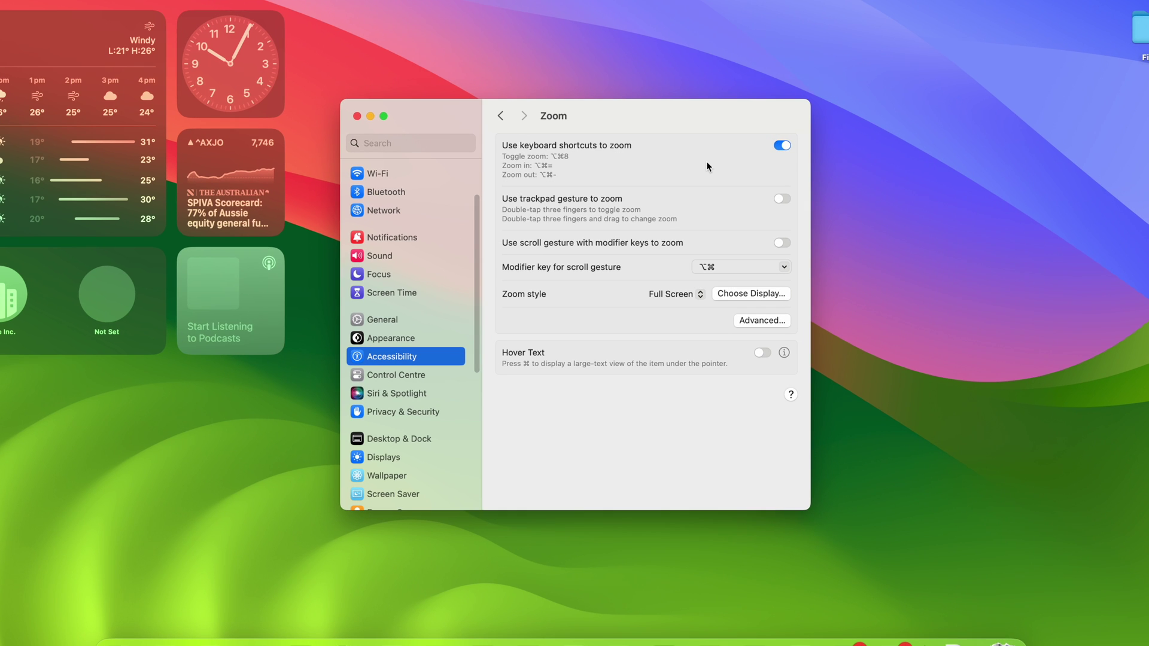
pyautogui.press('alt+super+8')
pyautogui.press('alt+super+8')
pyautogui.press('alt+super+8')
pyautogui.press('alt+super+8')
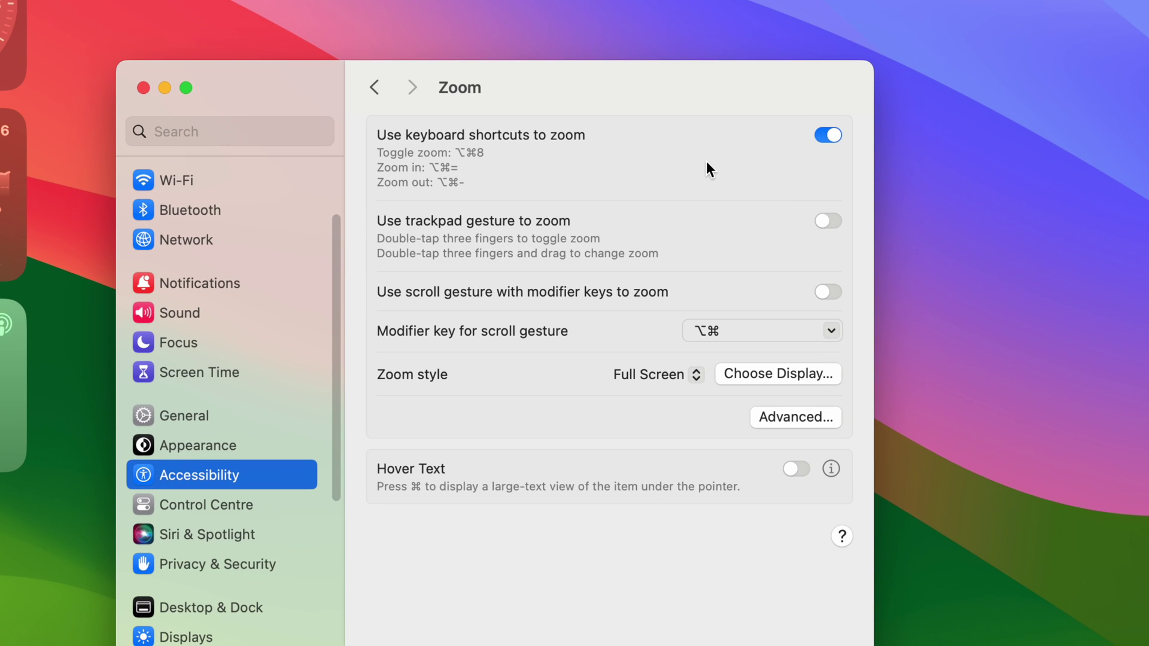
pyautogui.press('alt+super+equal')
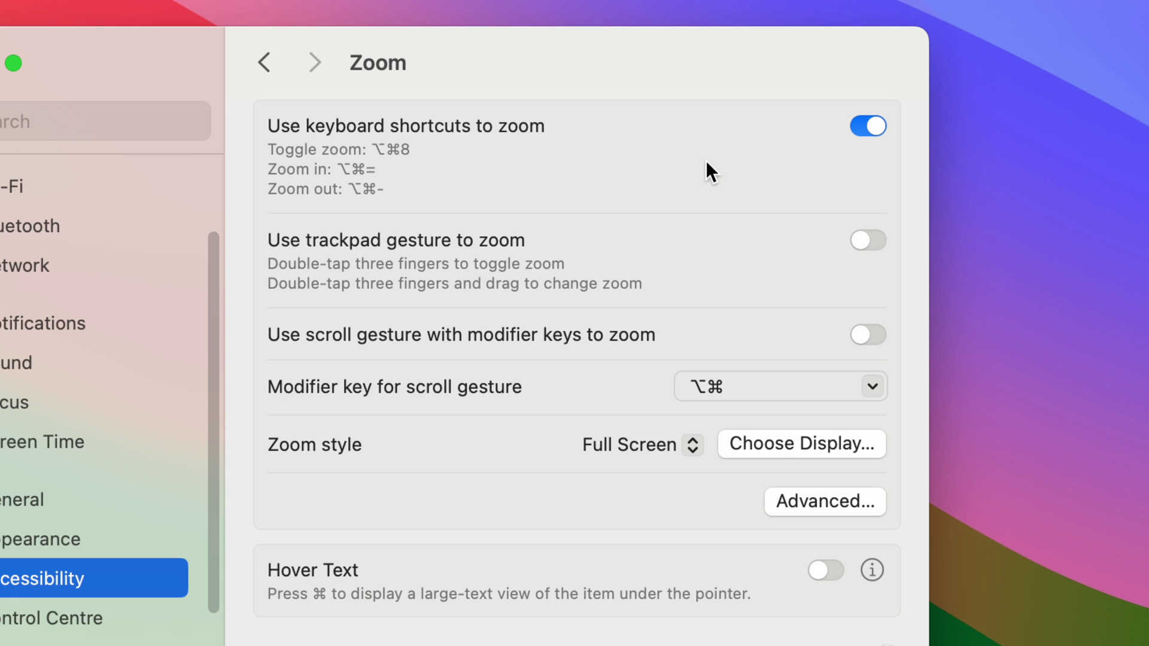
pyautogui.press('alt+super+equal')
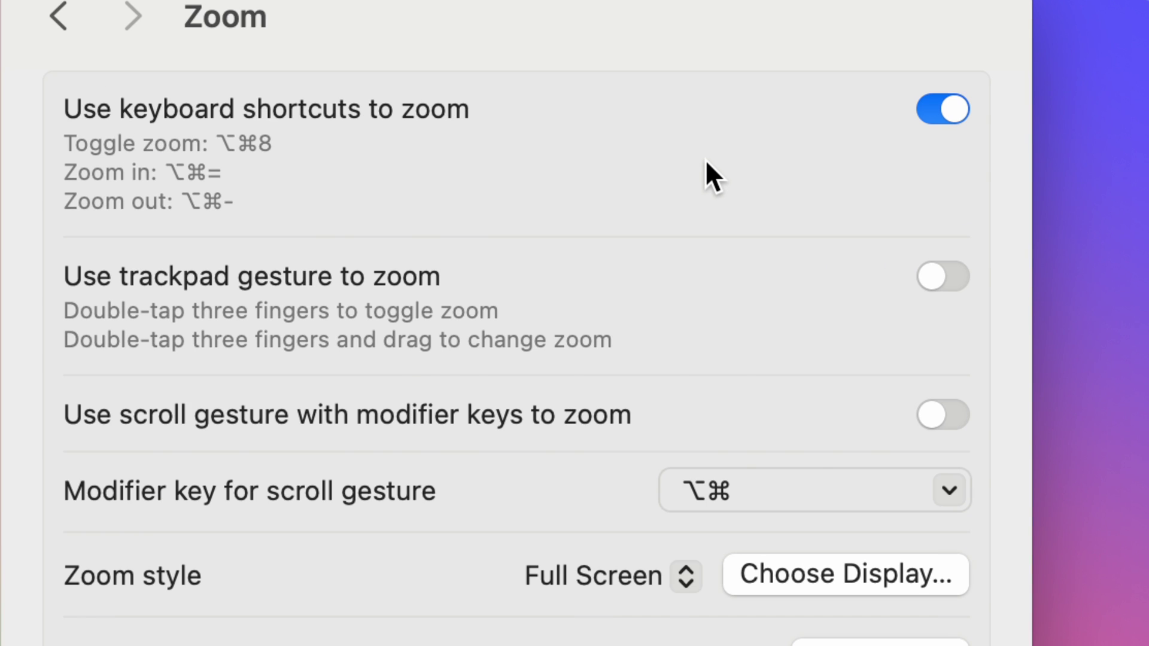
pyautogui.press('alt+super+8')
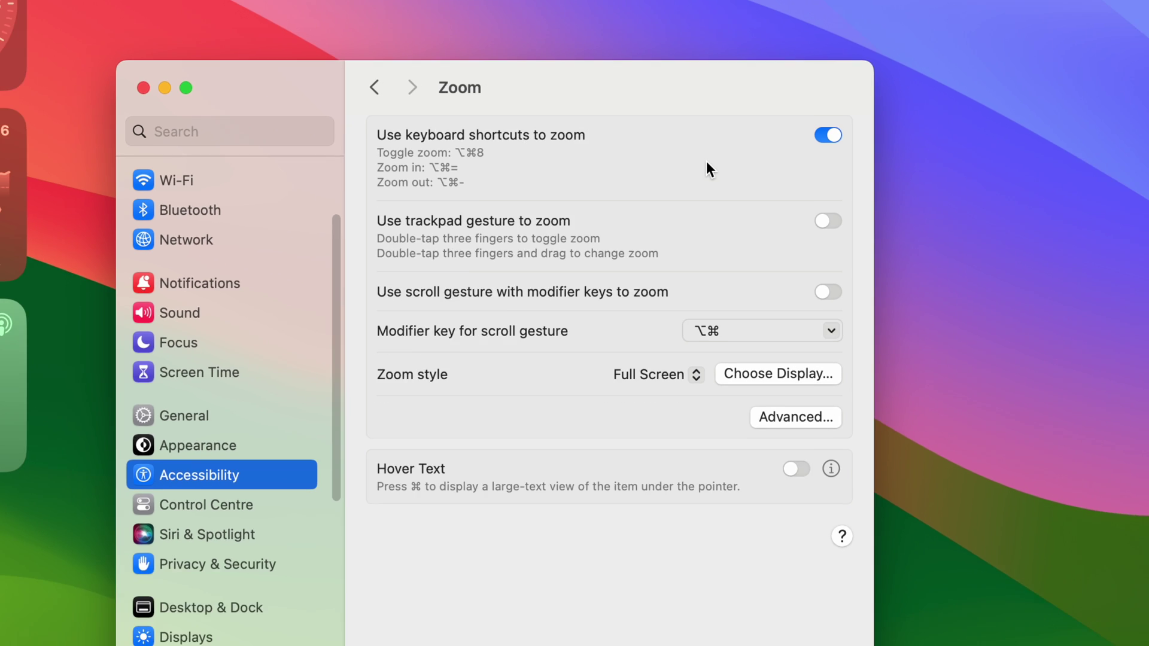
# Toggle screen magnification on and off repeatedly with ⌥⌘8
pyautogui.press('alt+super+8')
pyautogui.press('alt+super+8')
pyautogui.press('alt+super+8')
pyautogui.press('alt+super+8')
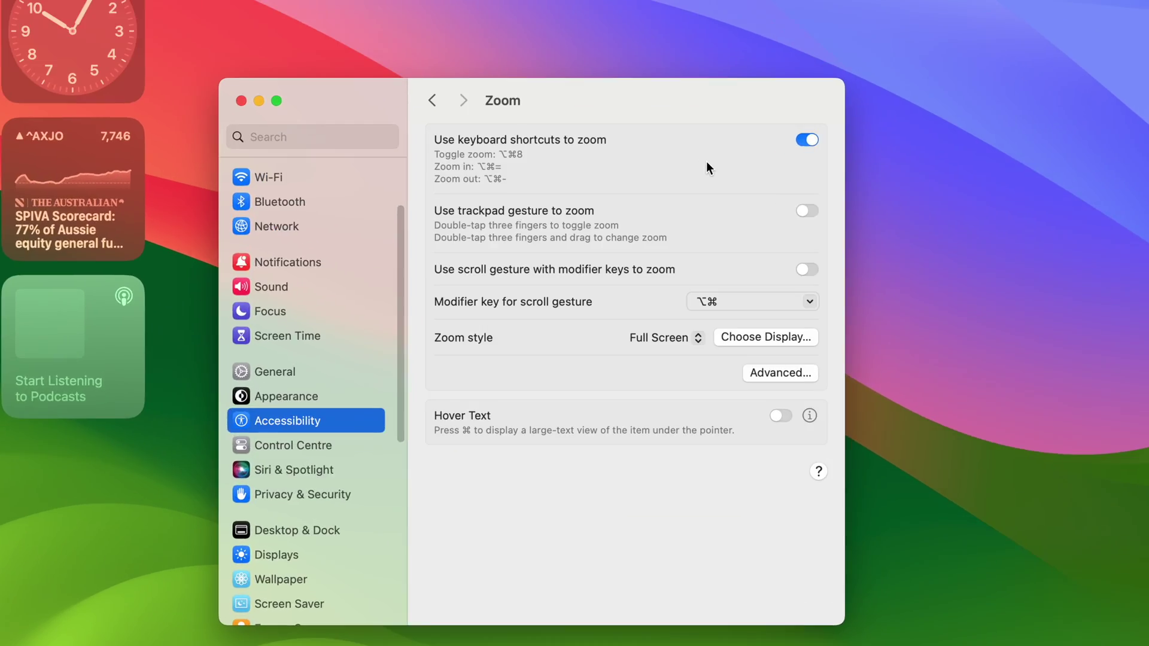
pyautogui.press('alt+super+equal')
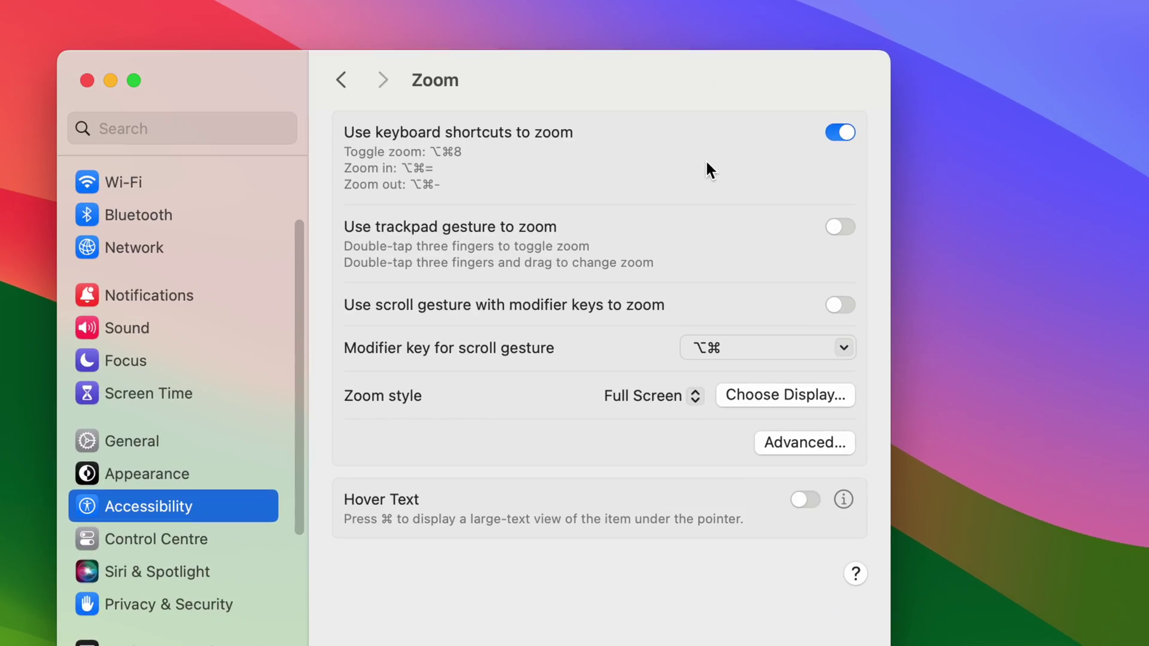
pyautogui.press('alt+super+8')
pyautogui.press('alt+super+8')
pyautogui.press('alt+super+8')
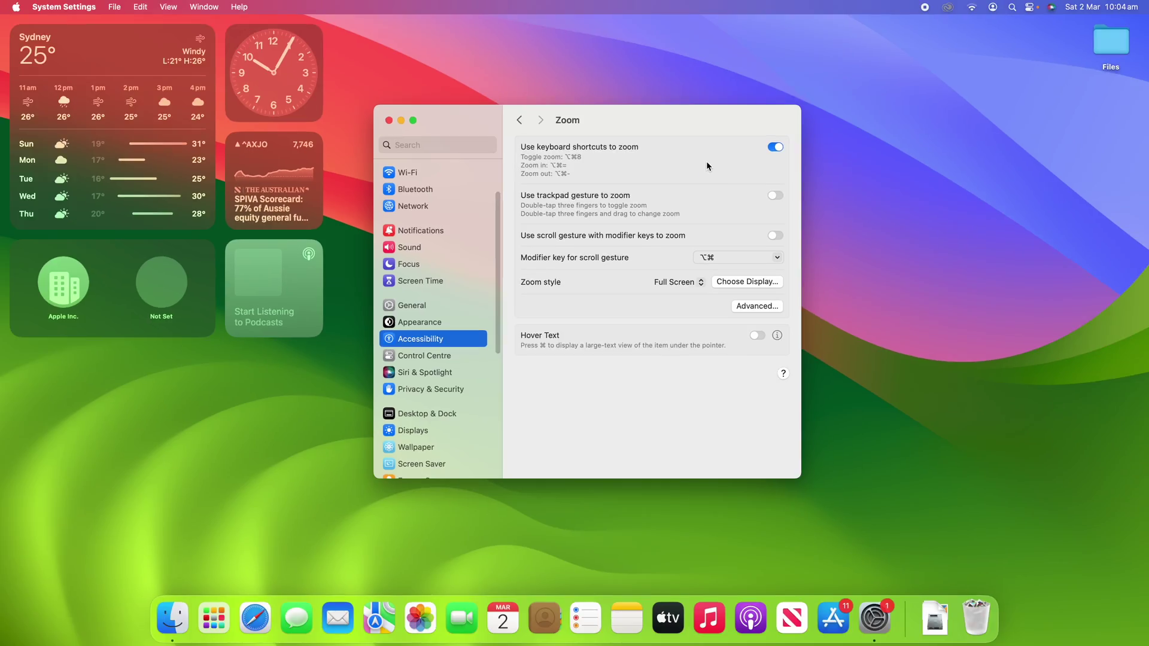
pyautogui.press('alt+super+8')
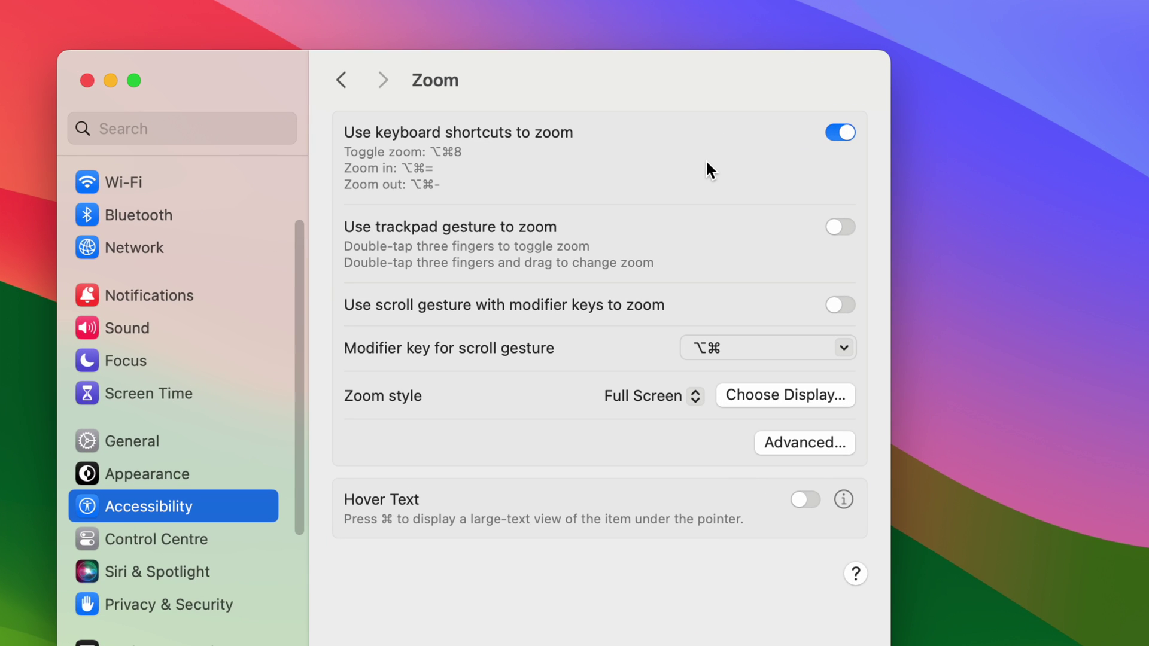
pyautogui.press('alt+super+8')
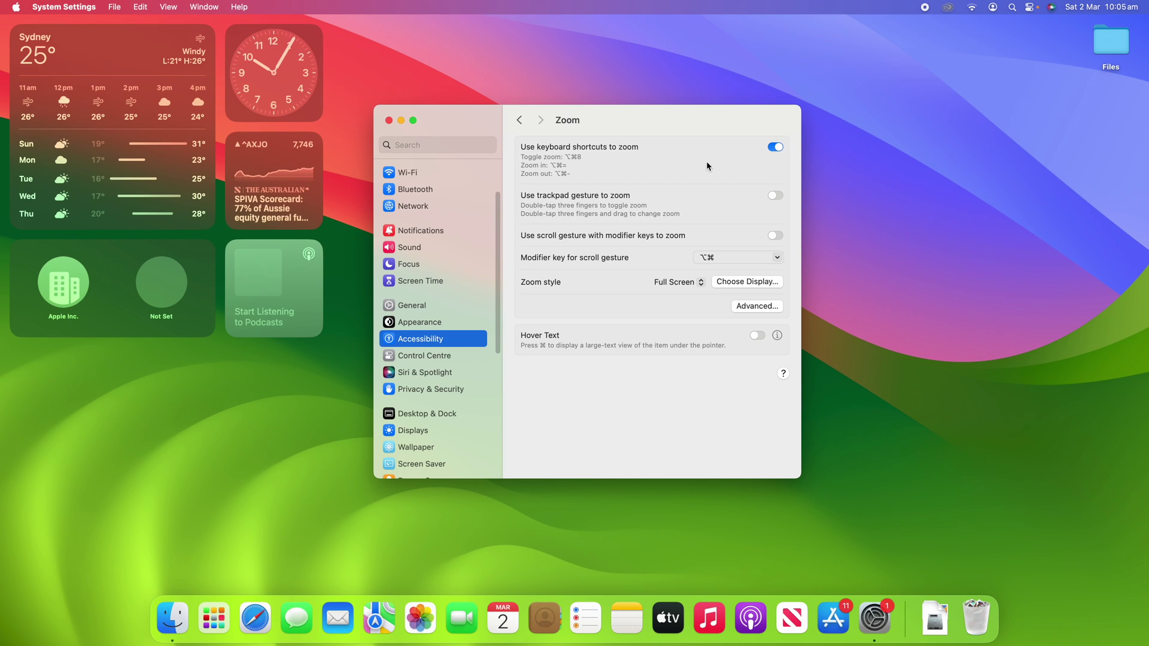
pyautogui.press('alt+super+8')
pyautogui.press('alt+super+8')
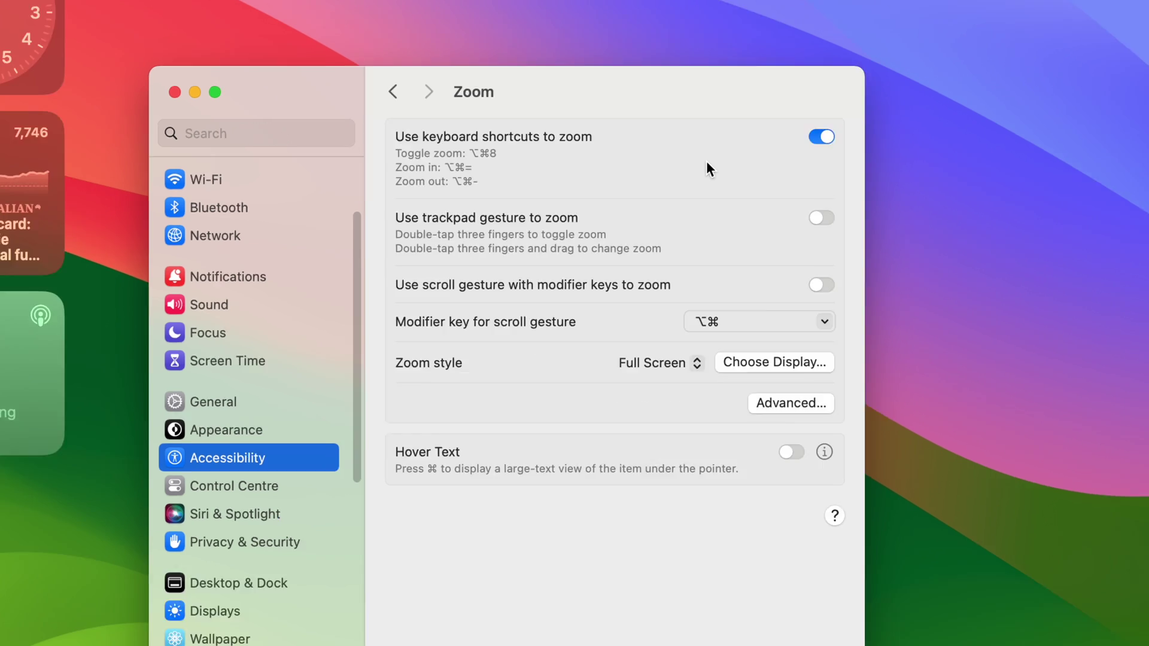
pyautogui.press('alt+super+8')
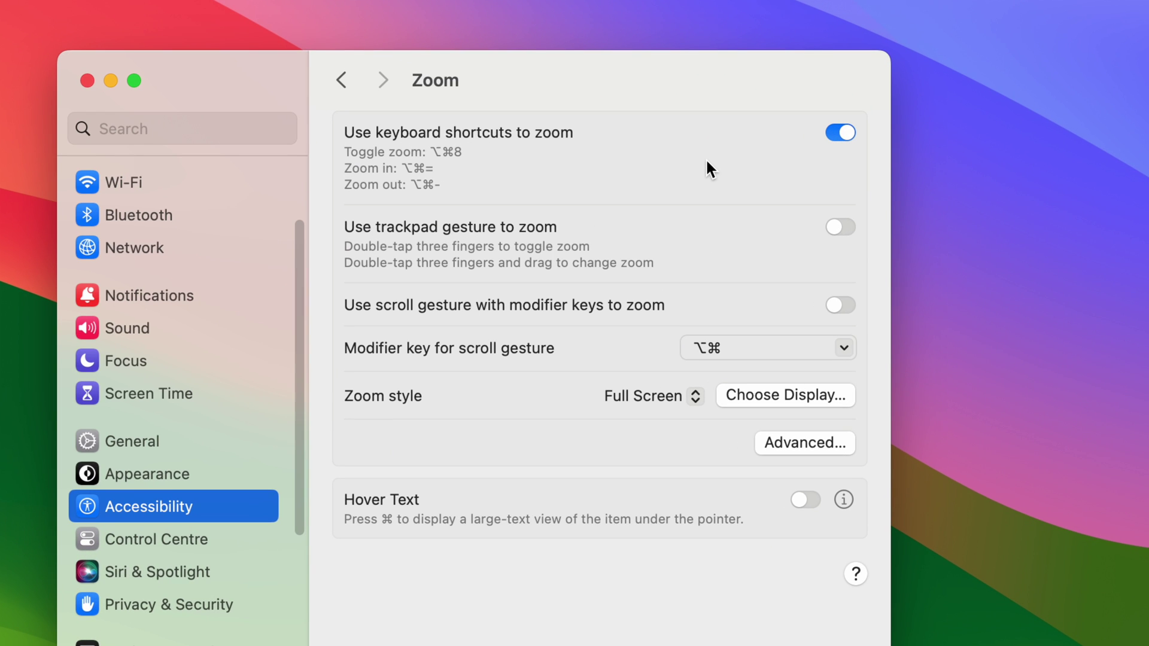
# Step the zoom in with ⌥⌘= and out with ⌥⌘- back to normal view
pyautogui.press('alt+super+=')
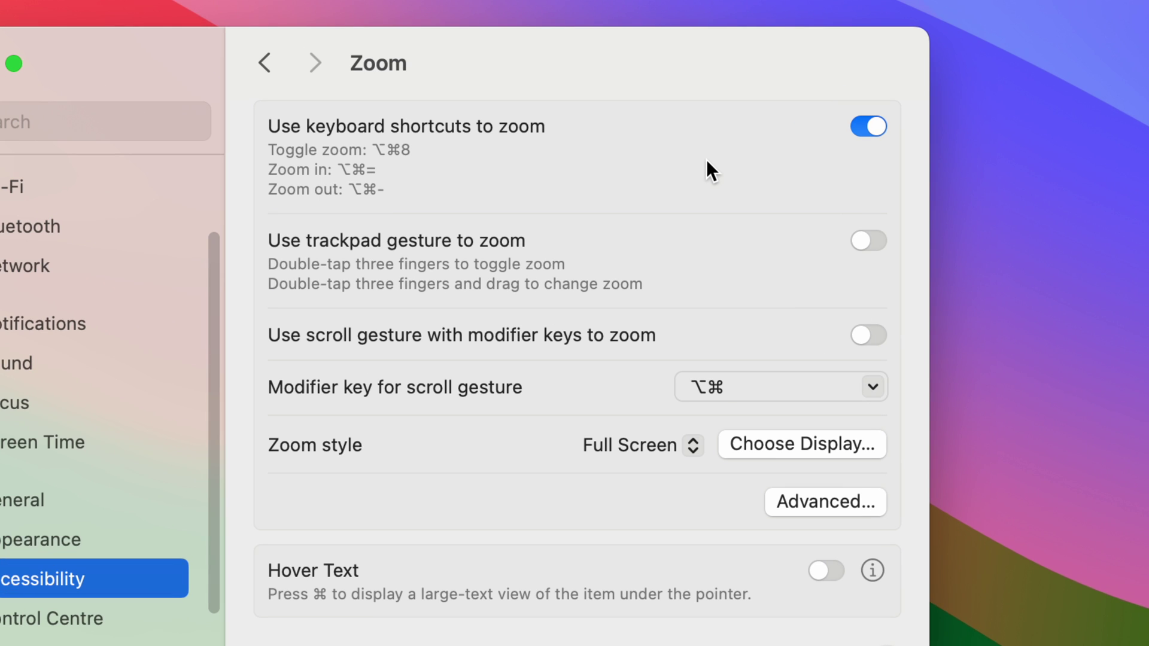
pyautogui.press('alt+super+minus')
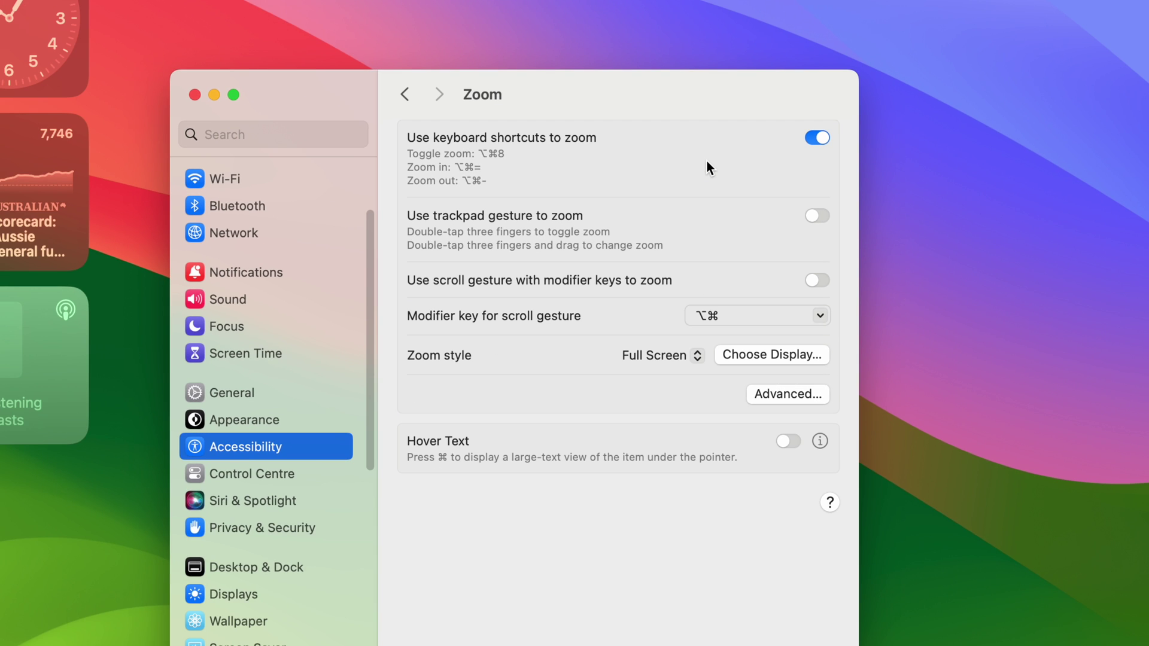
pyautogui.press('alt+super+=')
pyautogui.press('alt+super+minus')
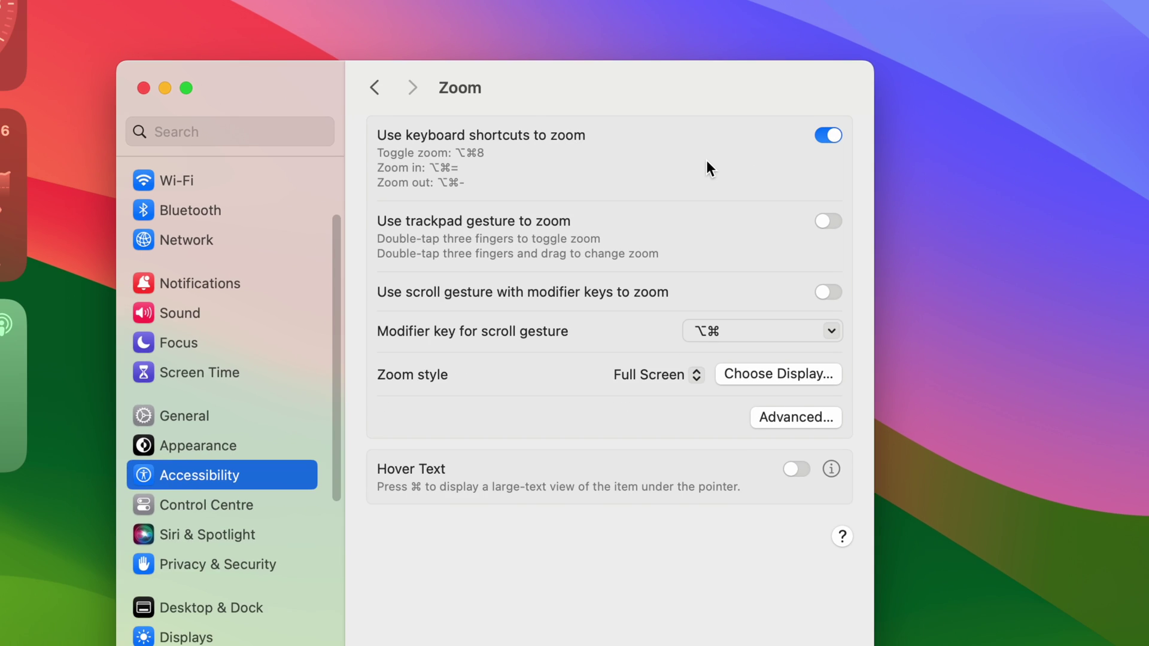
pyautogui.press('alt+super+minus')
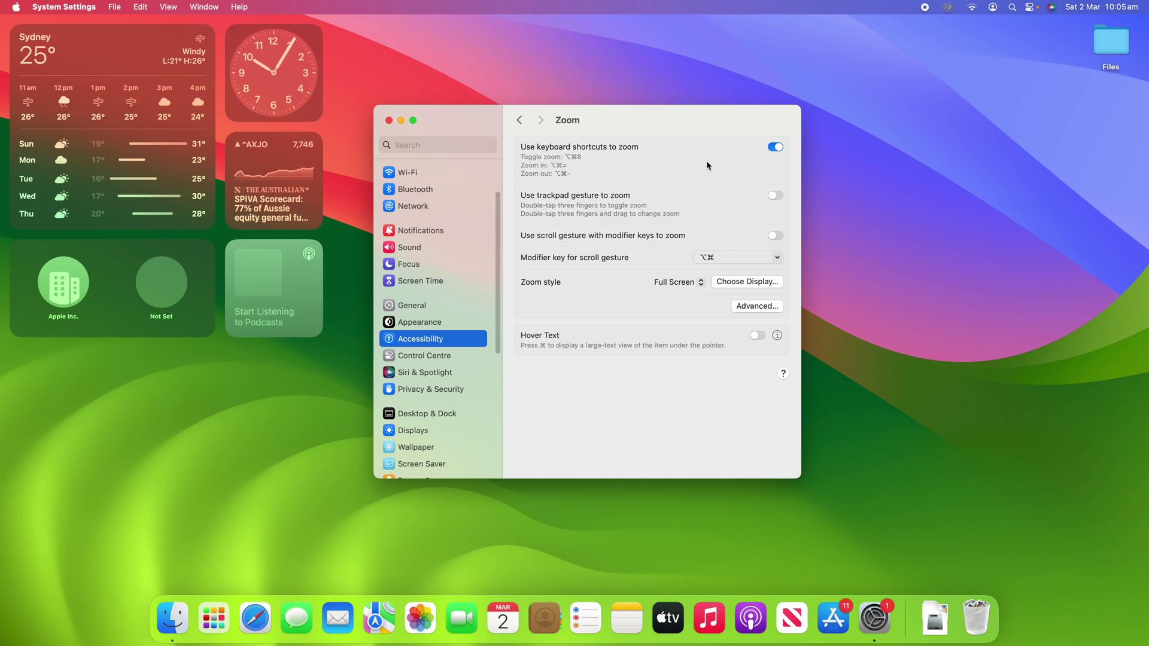
pyautogui.press('alt+super+=')
pyautogui.press('alt+super+minus')
pyautogui.press('alt+super+=')
pyautogui.press('alt+super+minus')
# Turn on trackpad-gesture and scroll-gesture-with-modifier zooming, then magnify the screen with ⌥⌘8
pyautogui.click(772, 196)
pyautogui.click(775, 236)
pyautogui.press('alt+super+8')
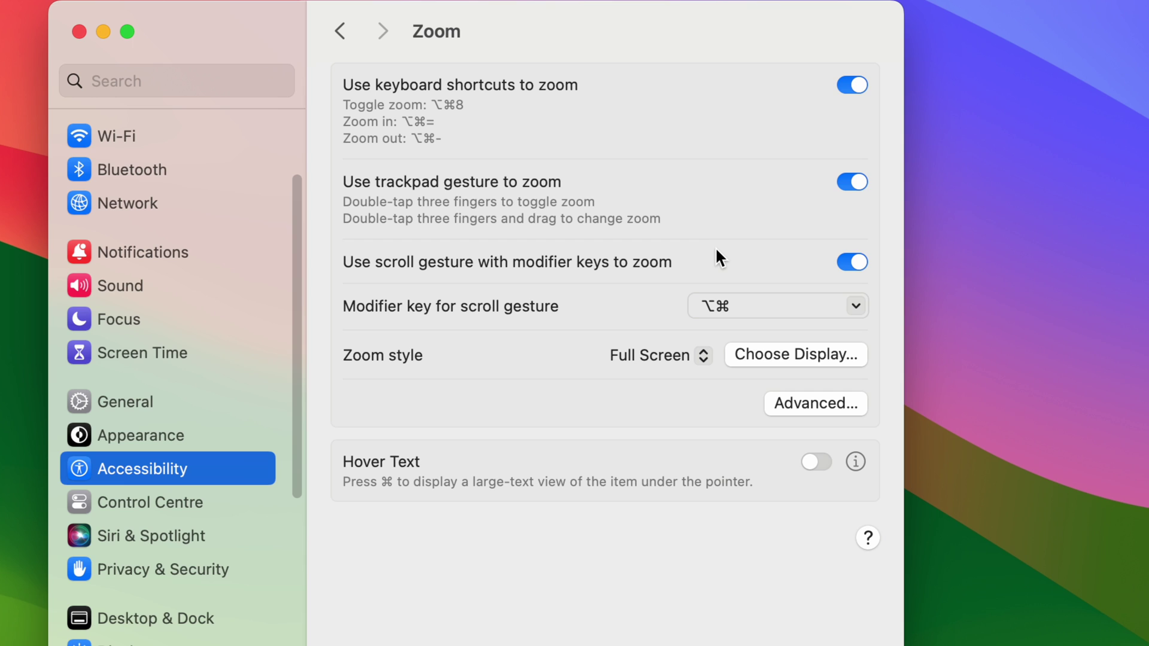
# Open the scroll-gesture modifier key choices and close them, keeping ⌥⌘
pyautogui.click(850, 301)
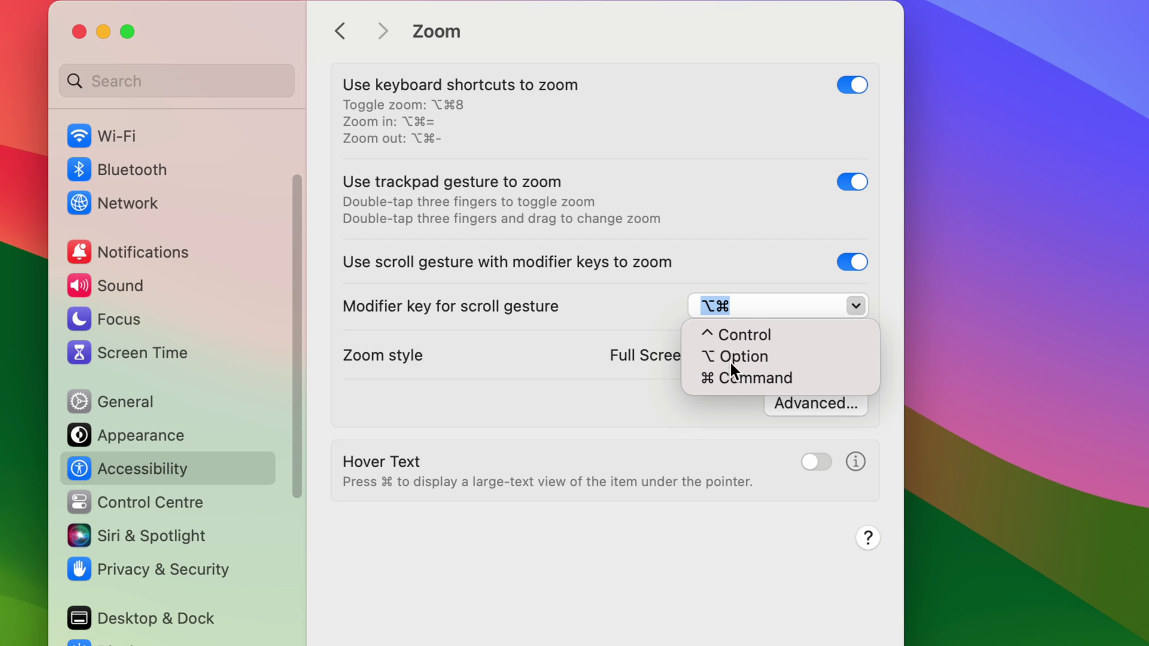
pyautogui.click(856, 305)
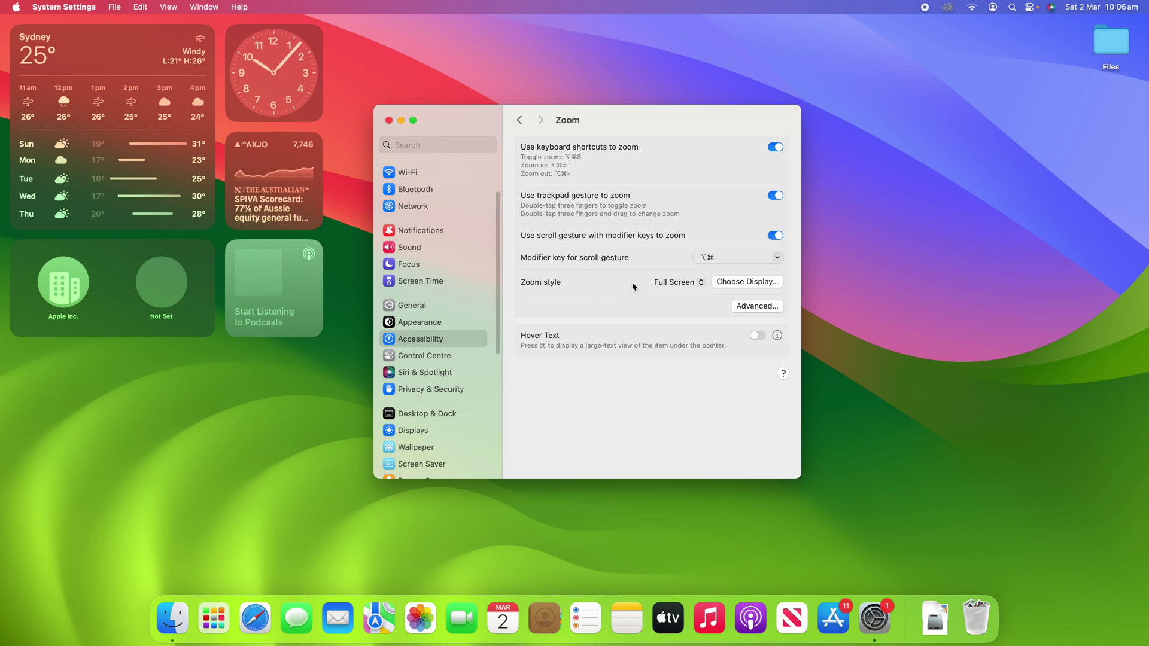
# Set the zoom style to Split Screen and turn zoom on with ⌥⌘8 to preview it
pyautogui.click(688, 287)
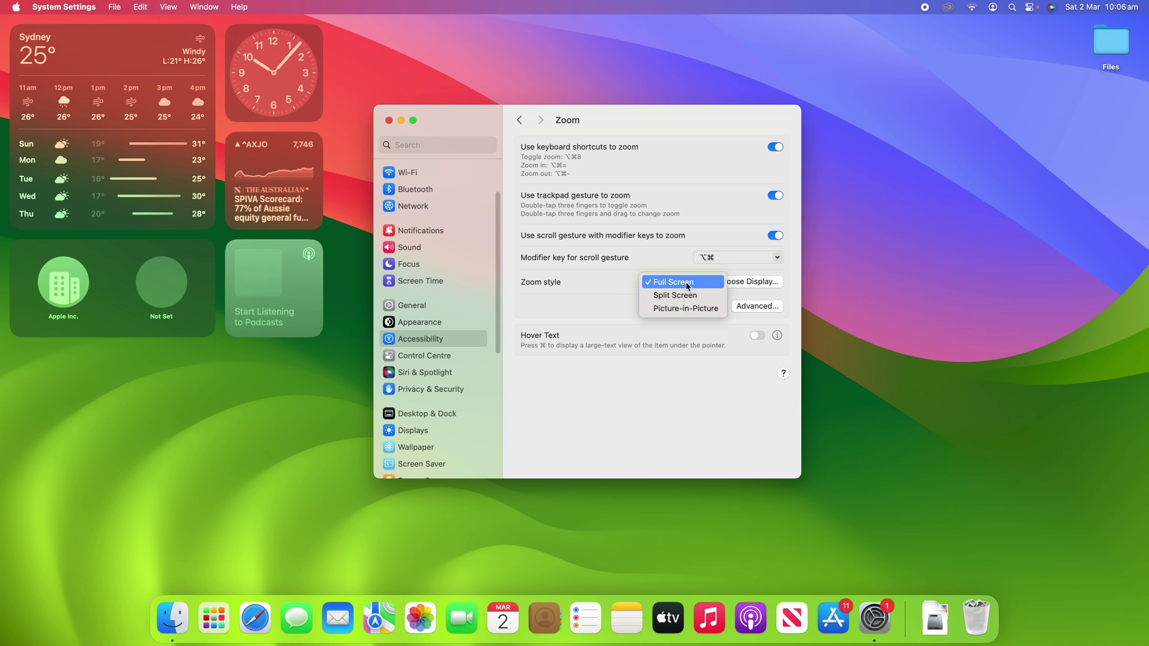
pyautogui.click(685, 282)
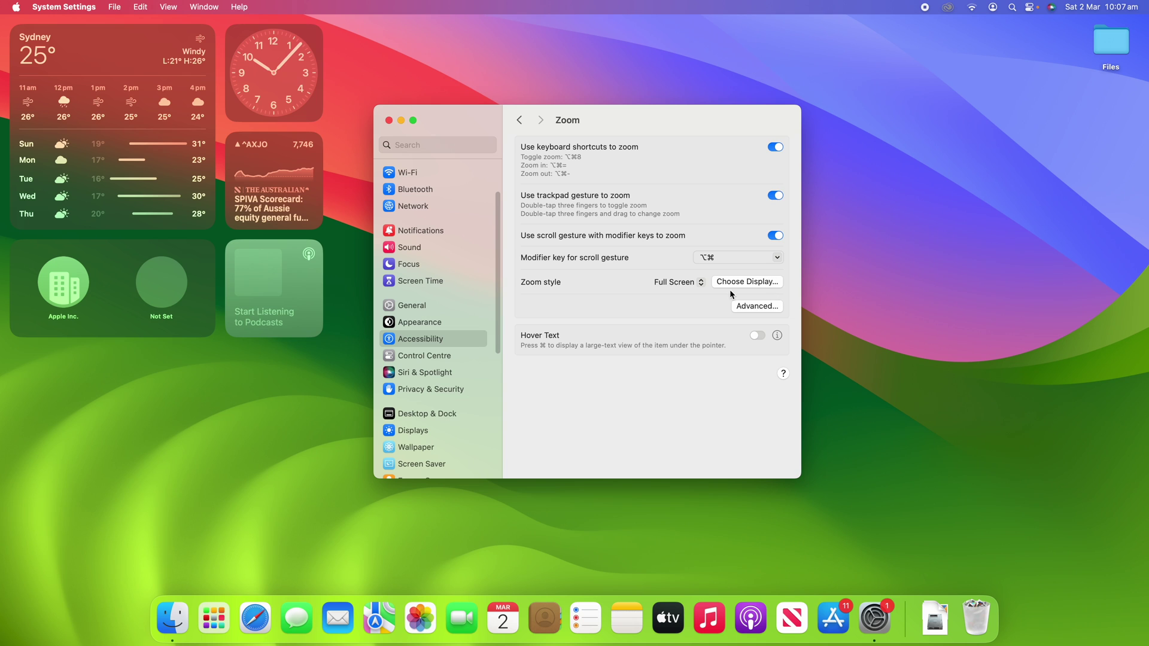
pyautogui.click(679, 282)
pyautogui.click(685, 295)
pyautogui.press('alt+super+8')
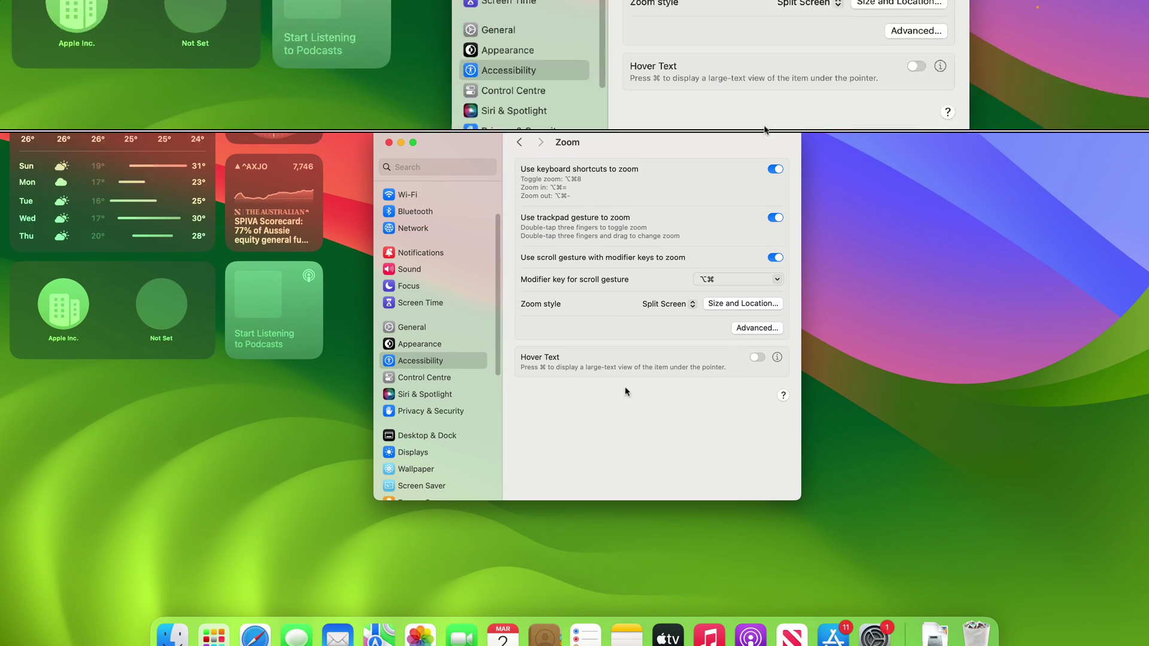
pyautogui.moveTo(874, 628)
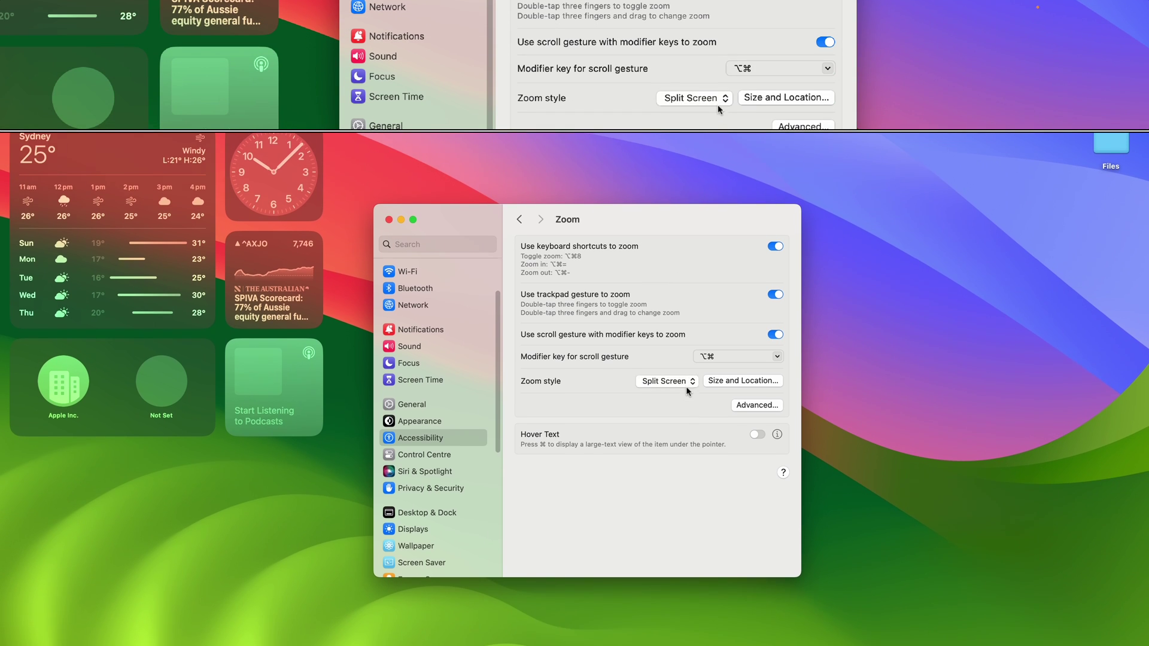
# Switch the zoom style to Picture-in-Picture, then minimise and restore the settings window
pyautogui.click(669, 411)
pyautogui.click(686, 391)
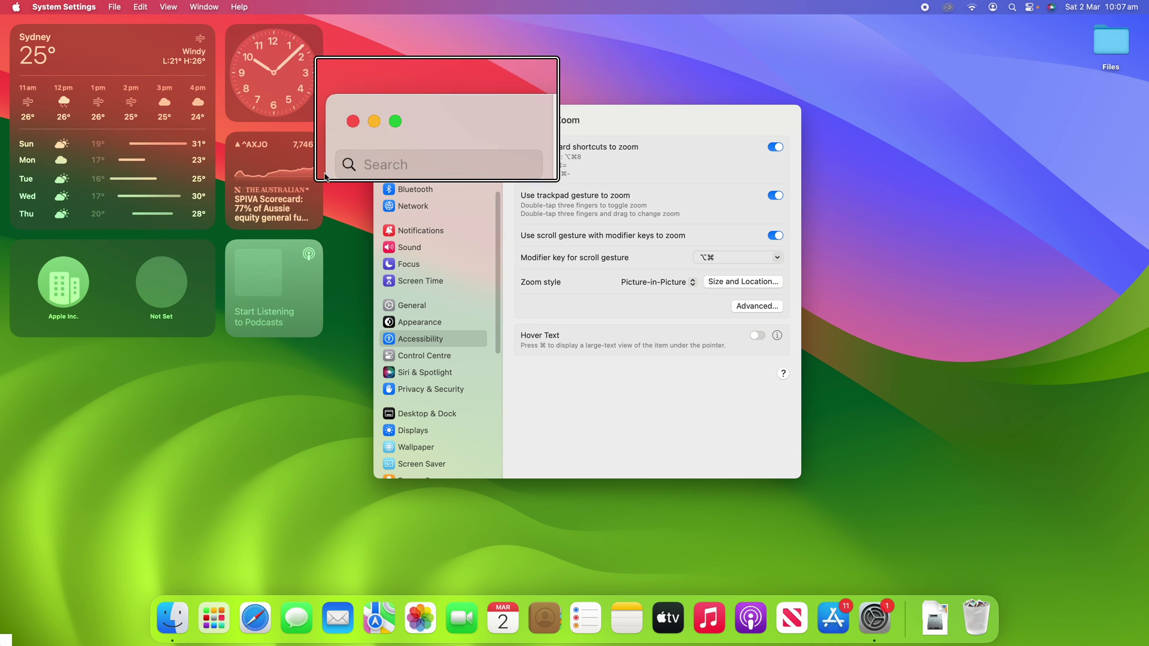
pyautogui.click(398, 118)
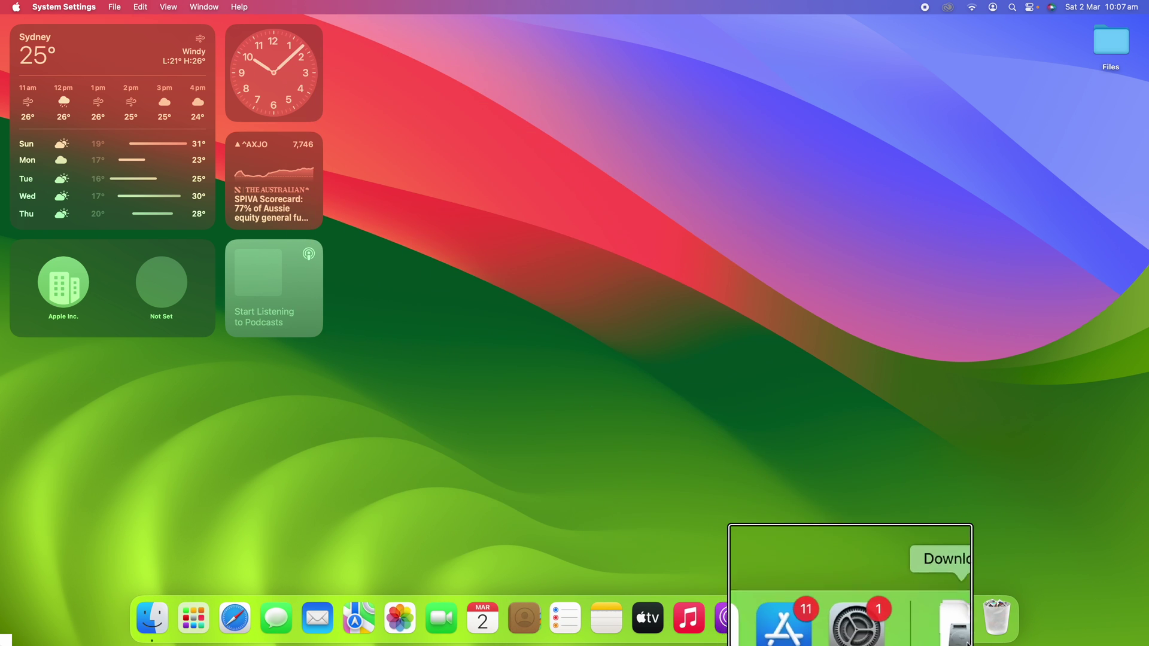
pyautogui.click(955, 618)
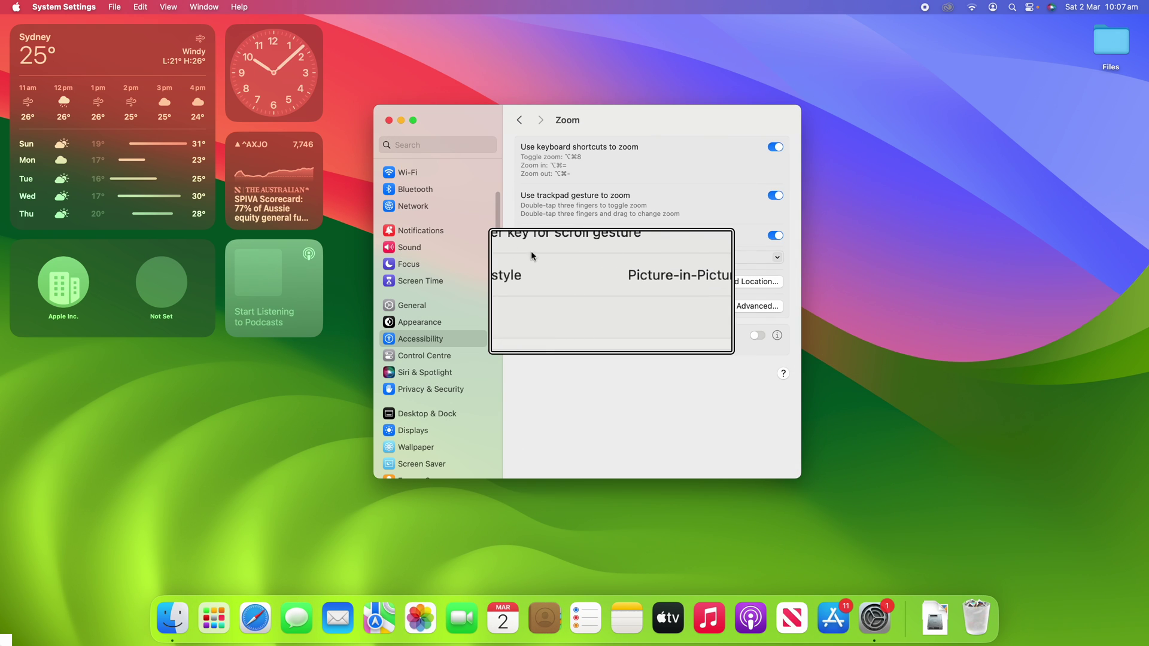
# Set the zoom style back to Full Screen and turn zoom off with ⌥⌘8
pyautogui.click(706, 281)
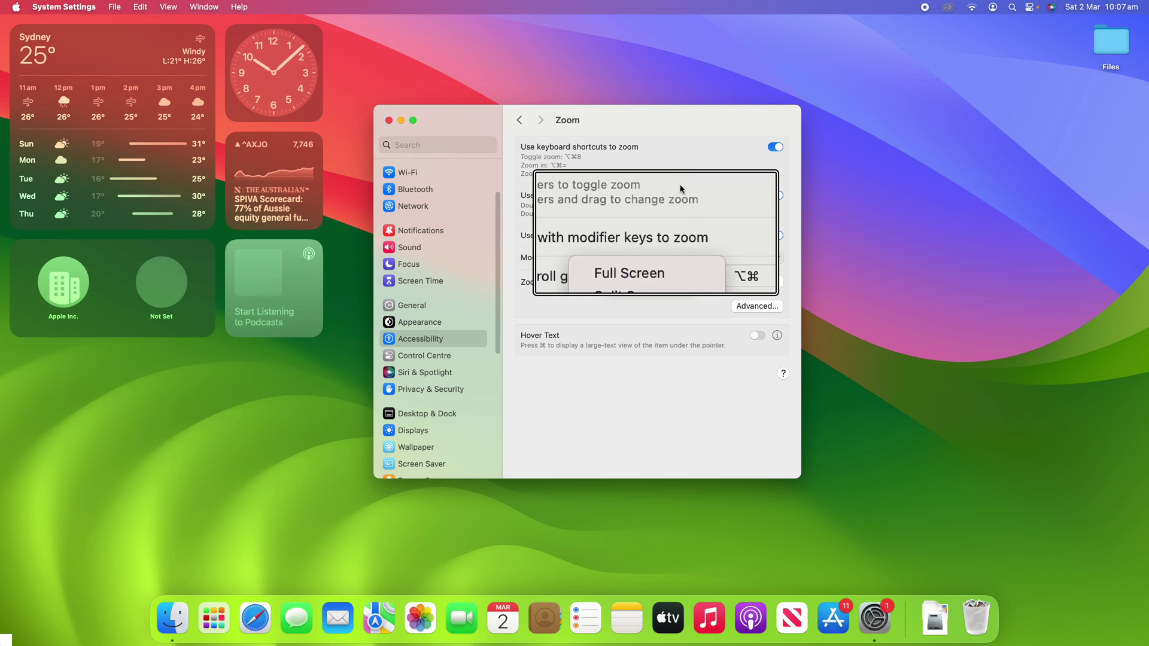
pyautogui.click(655, 256)
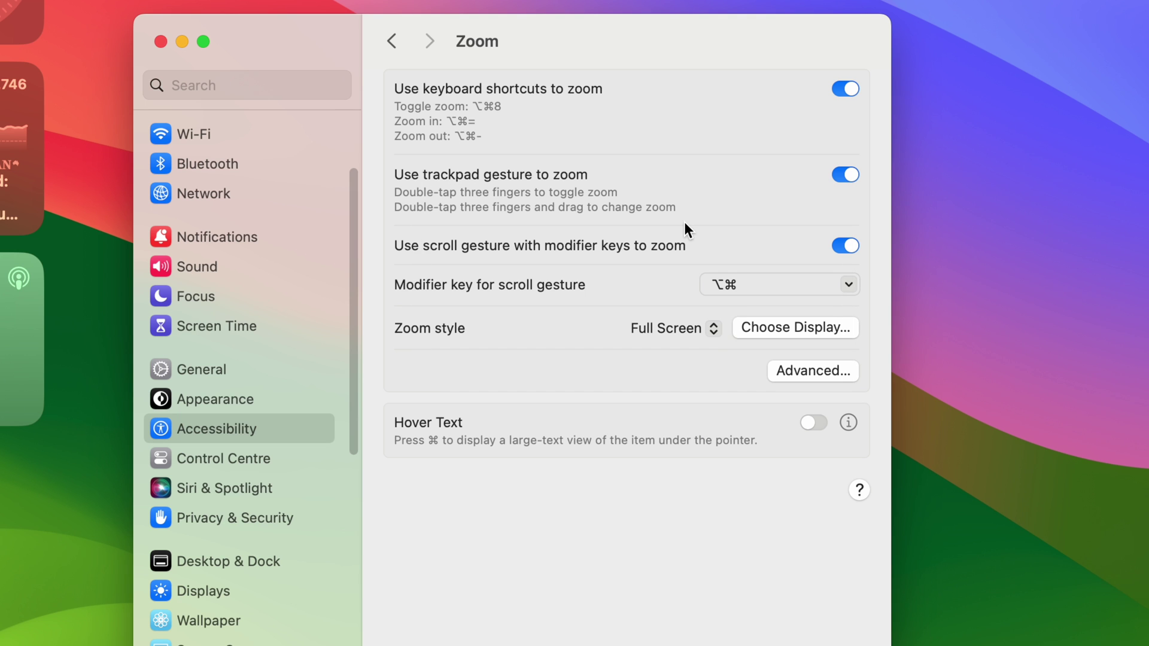
pyautogui.press('alt+super+8')
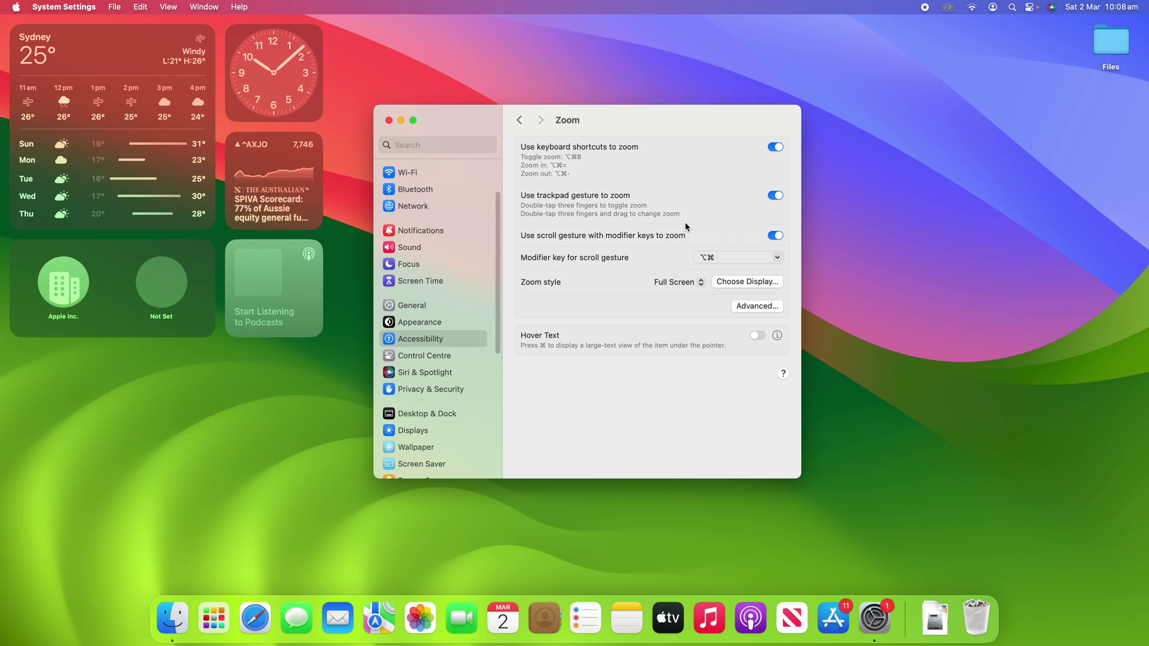
# Try Choose Display, dismiss the no-second-display alert, and browse the Advanced zoom options before closing with OK
pyautogui.click(728, 283)
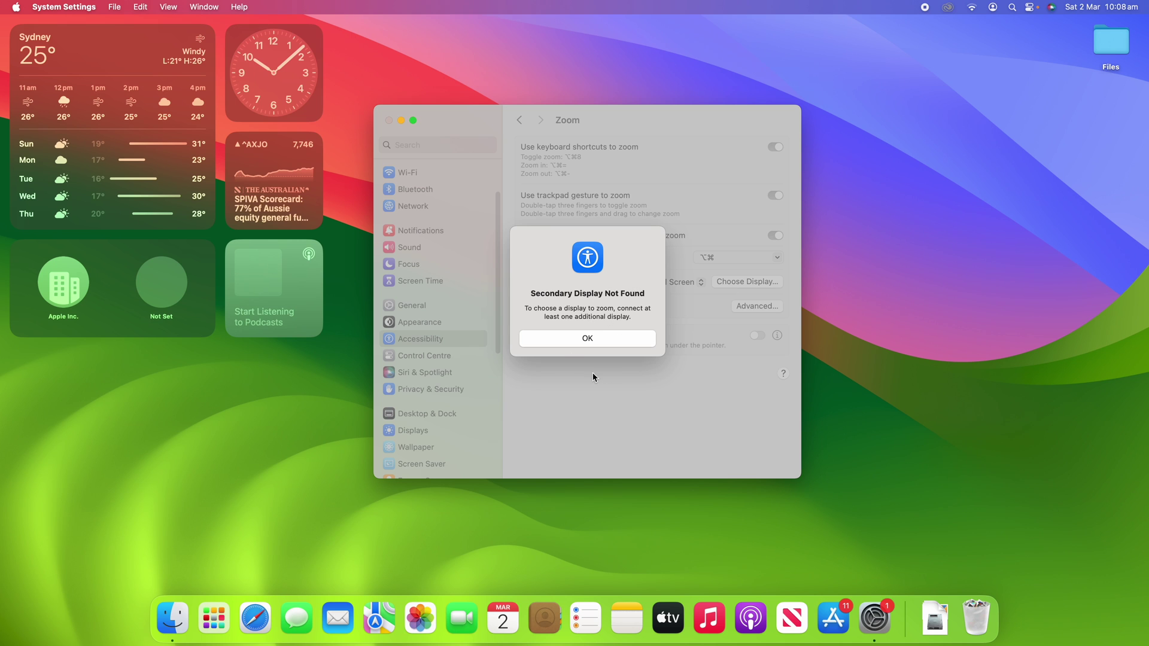
pyautogui.click(612, 342)
pyautogui.click(746, 306)
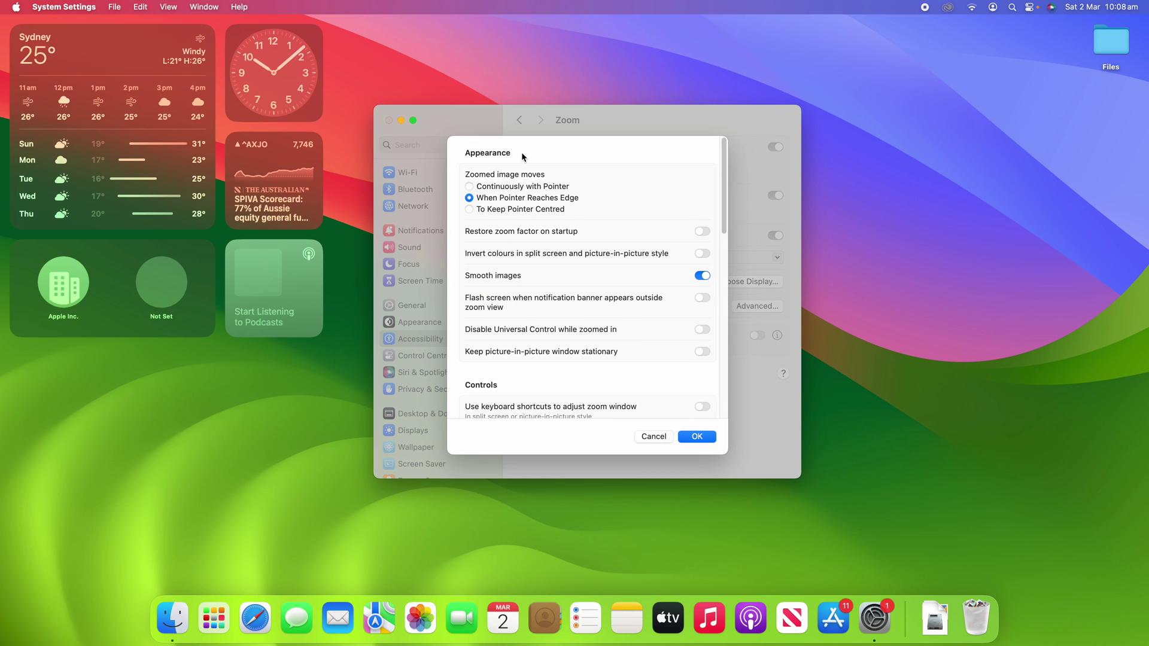
pyautogui.scroll(-3, 567, 353)
pyautogui.scroll(-5, 566, 350)
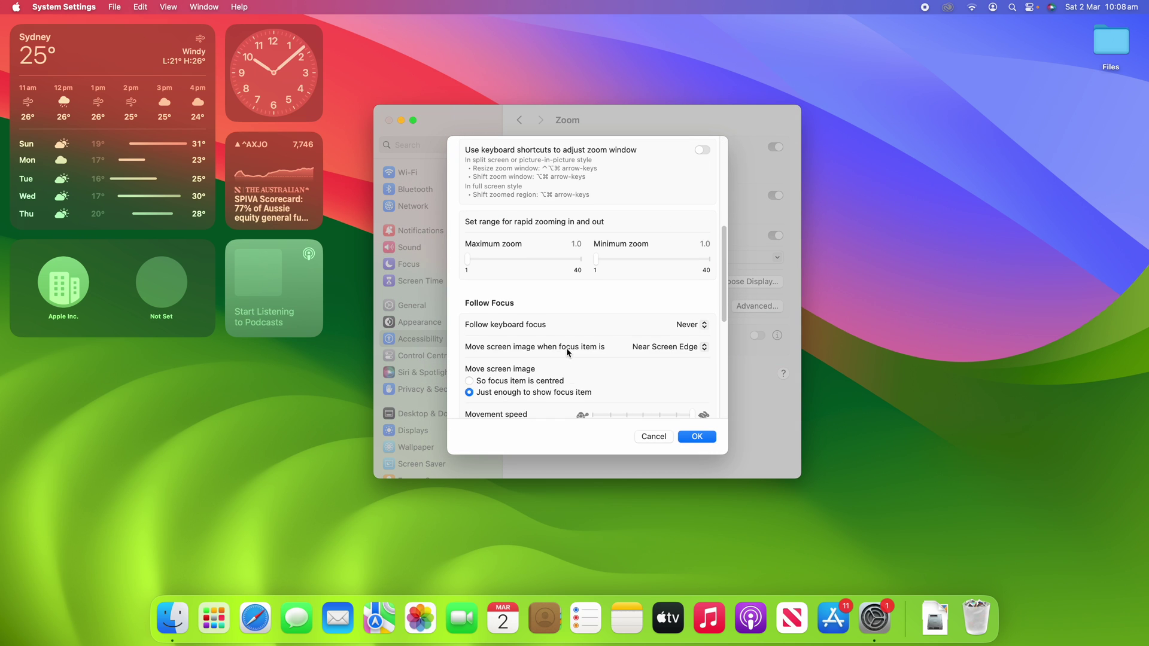
pyautogui.scroll(1, 566, 347)
pyautogui.scroll(-1, 574, 317)
pyautogui.scroll(-7, 584, 285)
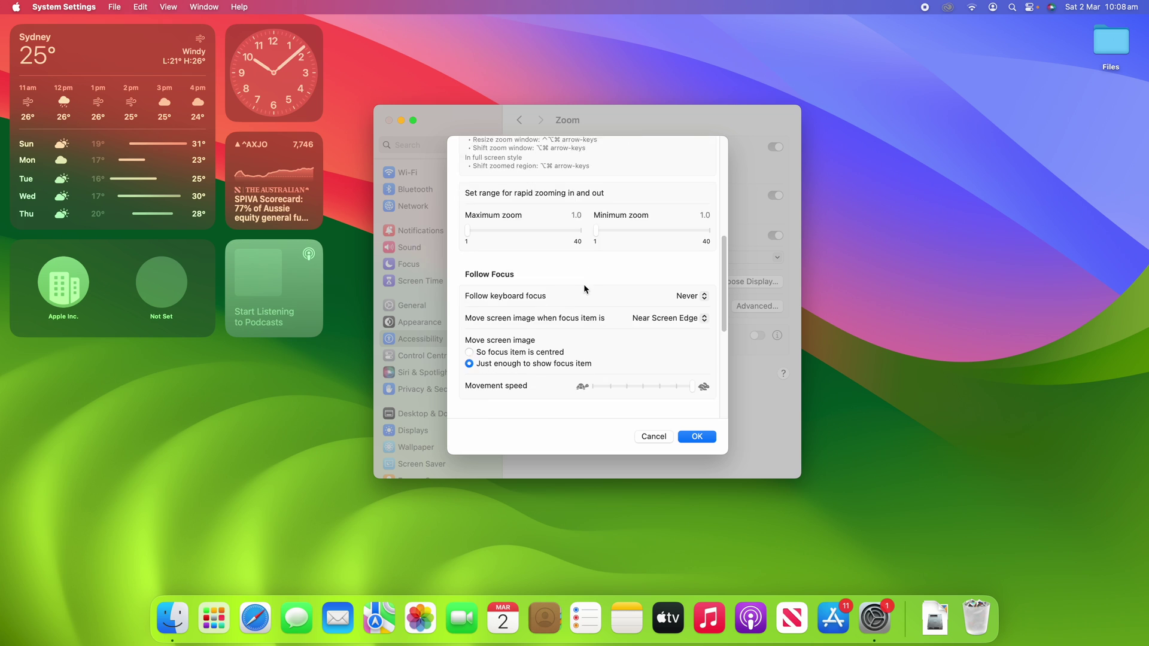
pyautogui.scroll(-3, 541, 275)
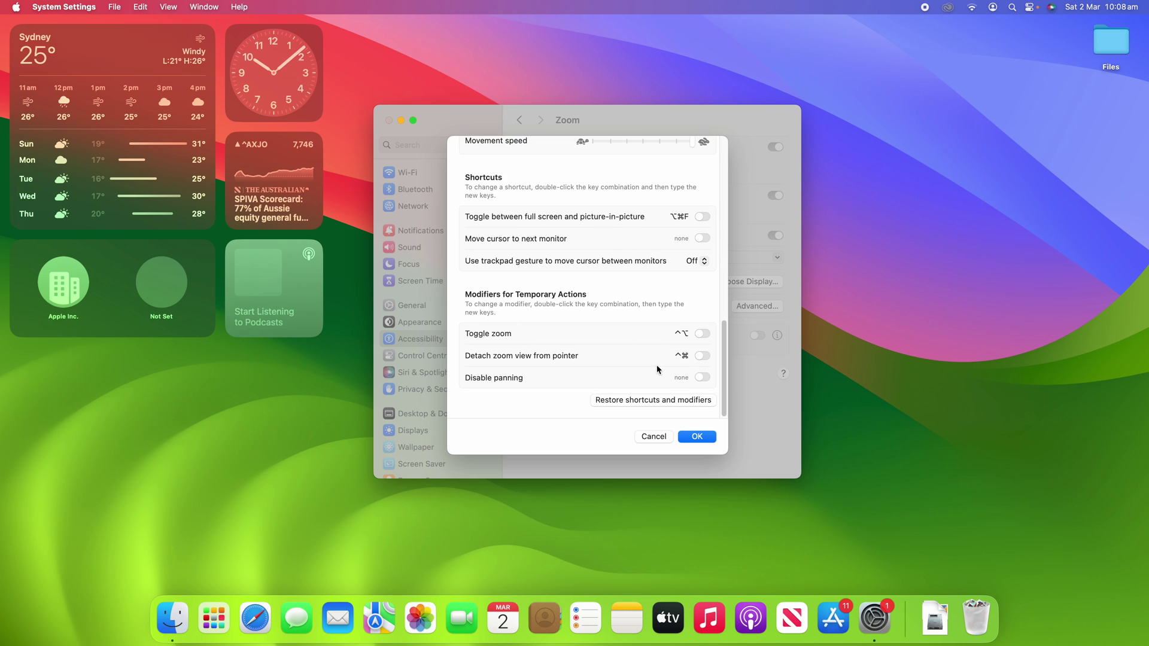
pyautogui.click(698, 436)
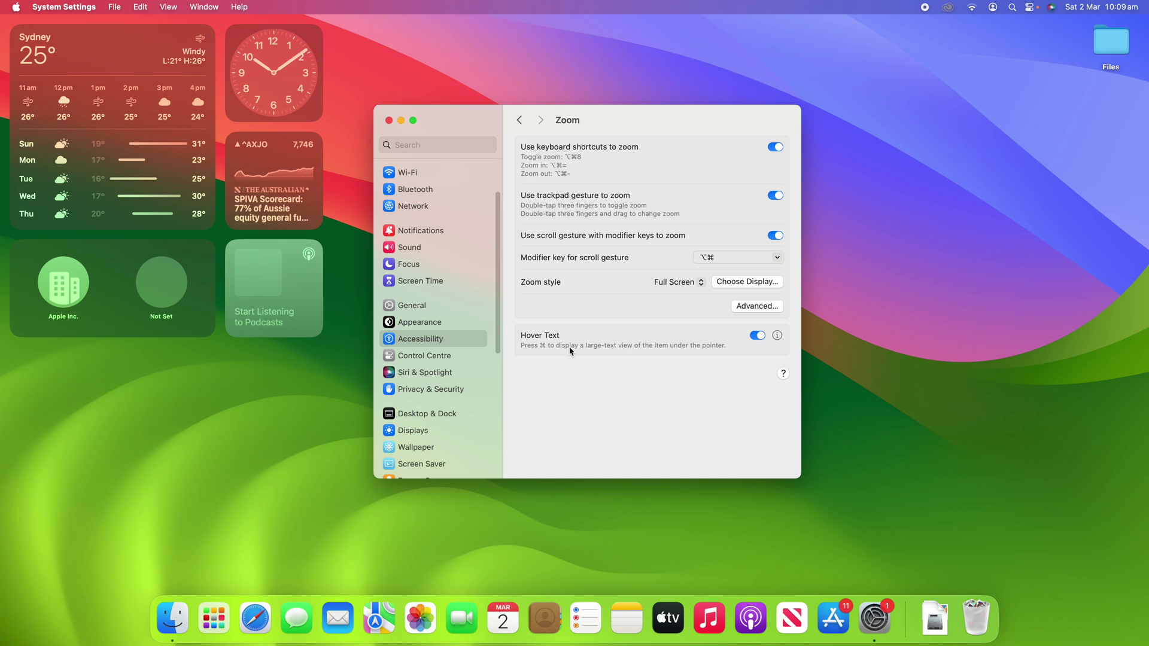
# Hold ⌘ over the Hover Text description to show its enlarged large-text banner
pyautogui.press('super')
pyautogui.press('super')
pyautogui.press('super')
pyautogui.press('super')
pyautogui.press('super')
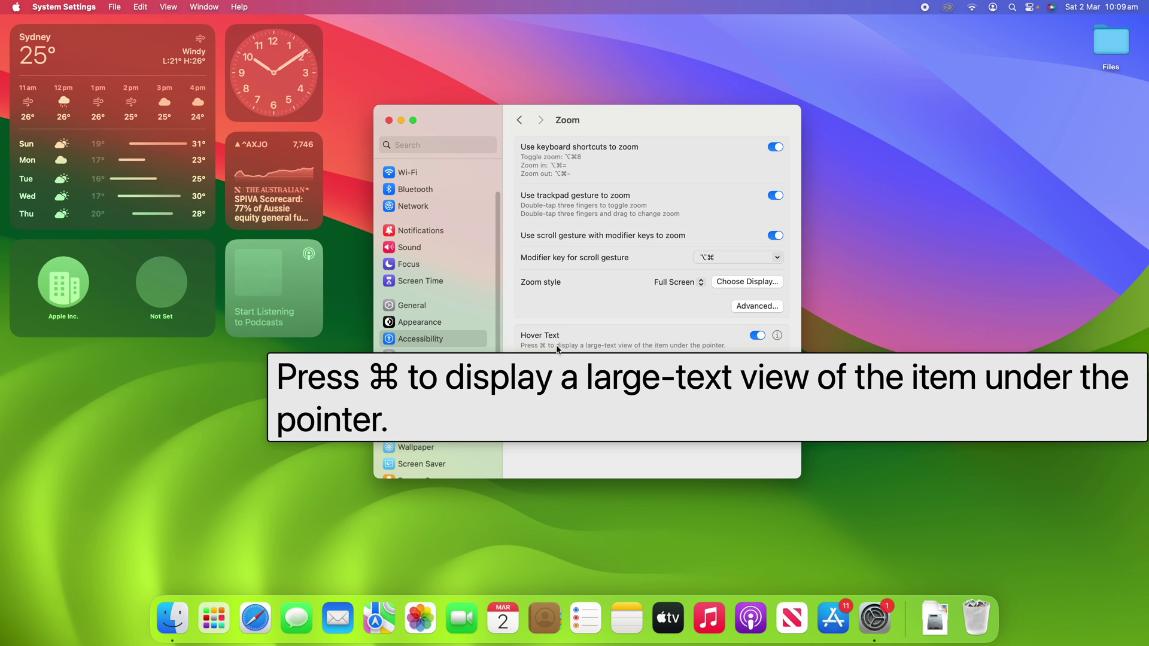
# Show Hover Text for the trackpad gesture description, then quit System Settings with ⌘Q
pyautogui.press('super')
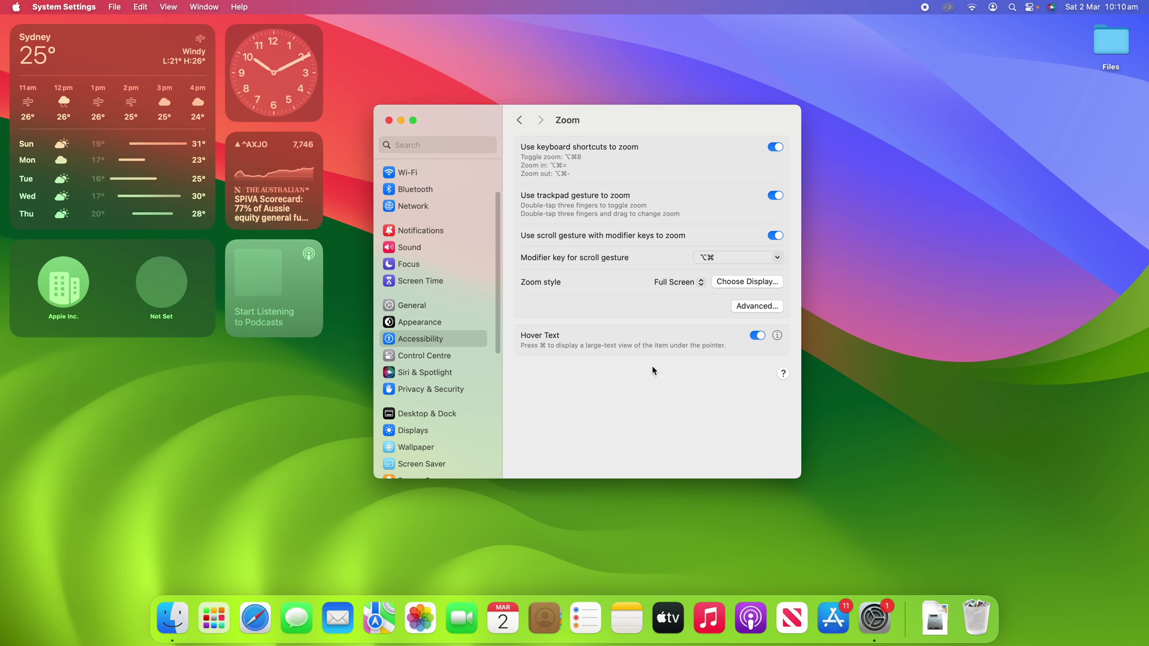
pyautogui.press('super+q')
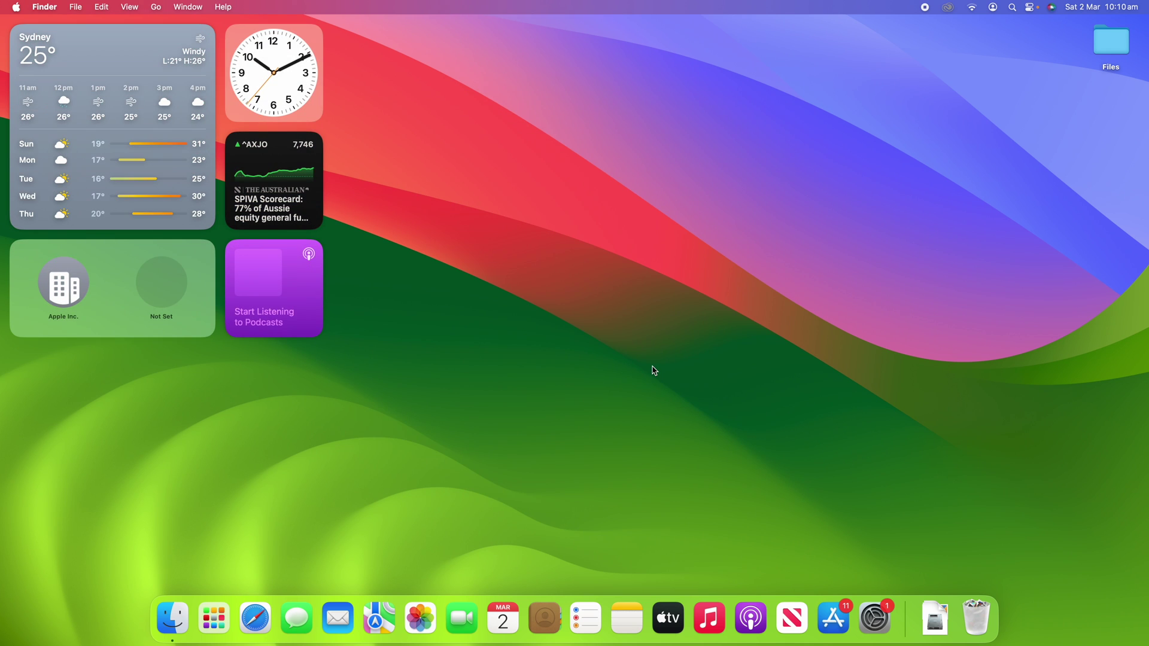